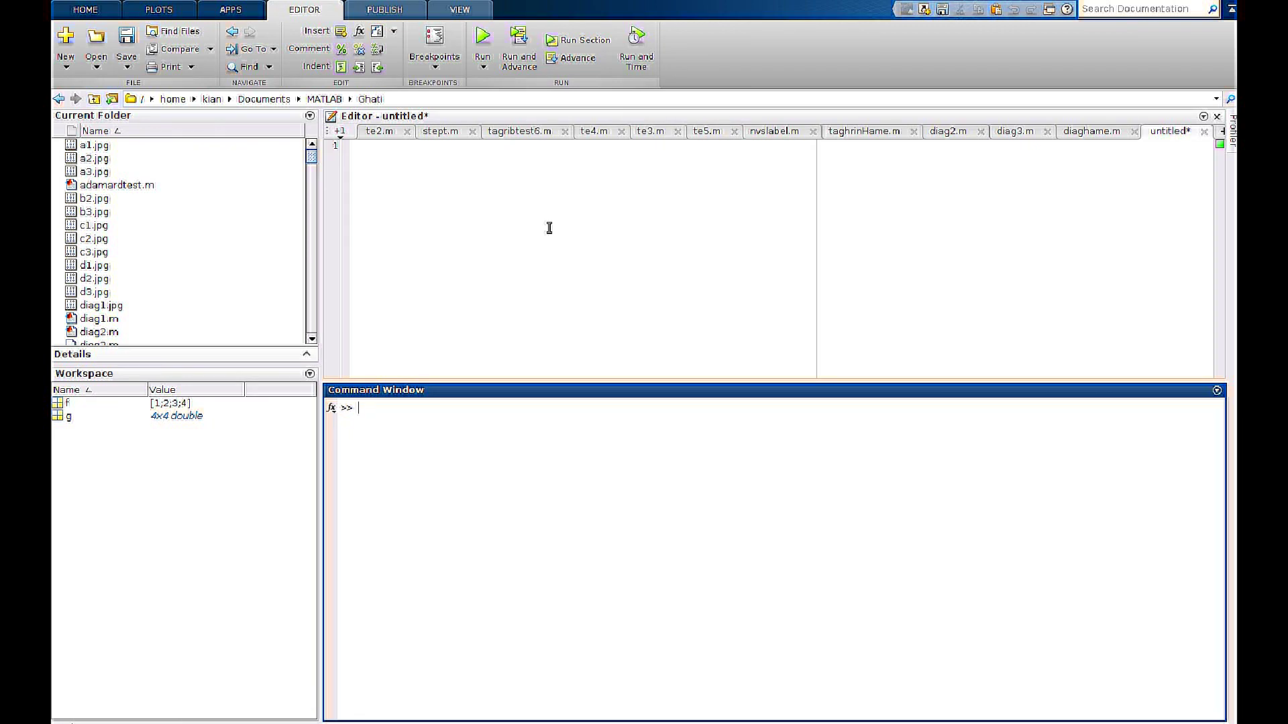
Step: Insert blank lines, add clear;clc on line 3, and begin a new line below it
left_click(549, 228)
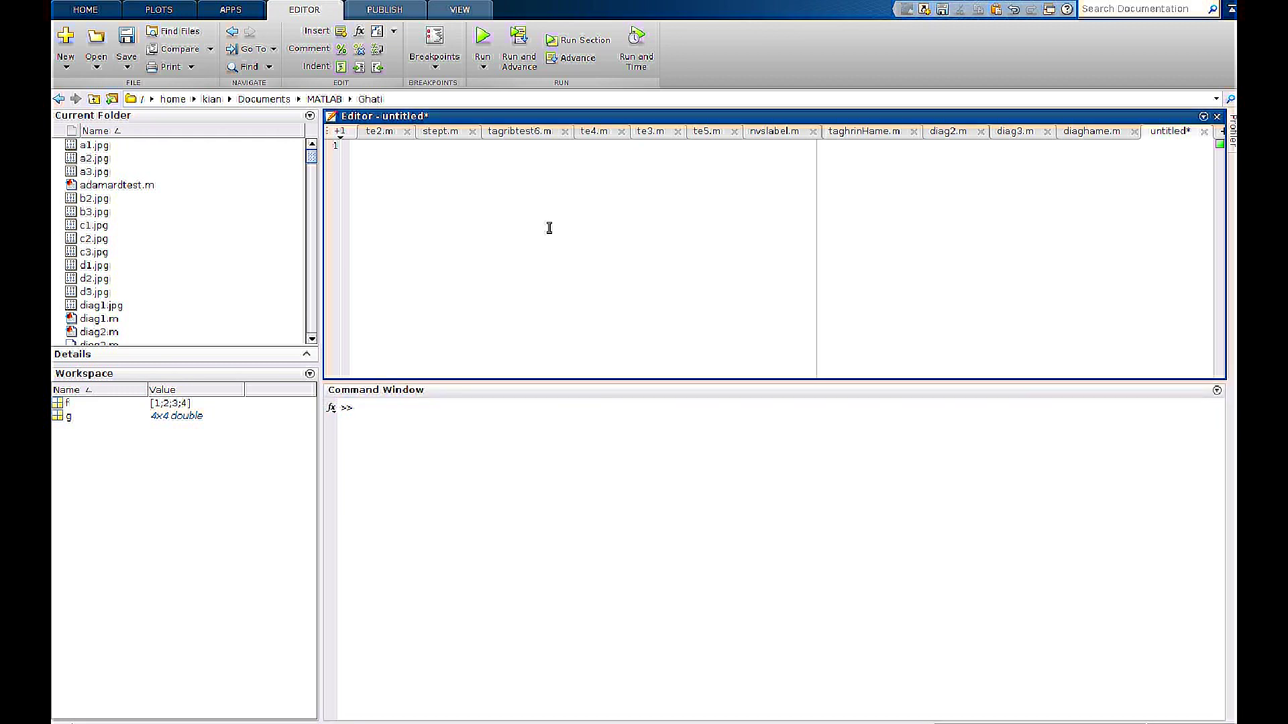
key("Return")
key("Return")
type("clear")
type(";")
type("clc")
key("Return")
key("Return")
type("x")
type(" = ")
type("[]")
type("1 1 1 ")
type("1")
type(";")
type("2 2 2 2")
type(";")
type("3 3")
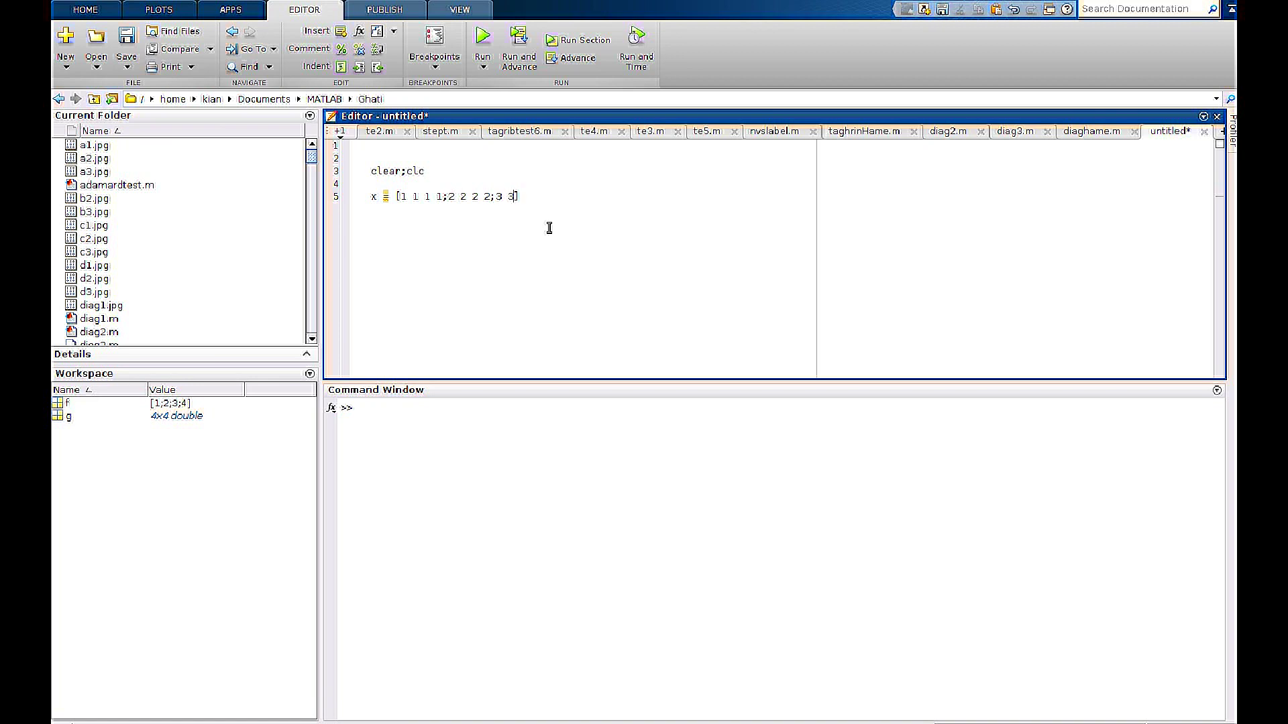
type(" 3 3;")
type("4 4")
type(" 4 4")
Step: Complete the line x = [1 1 1 1;2 2 2 2;3 3 3 3;4 4 4 4]
key("Return")
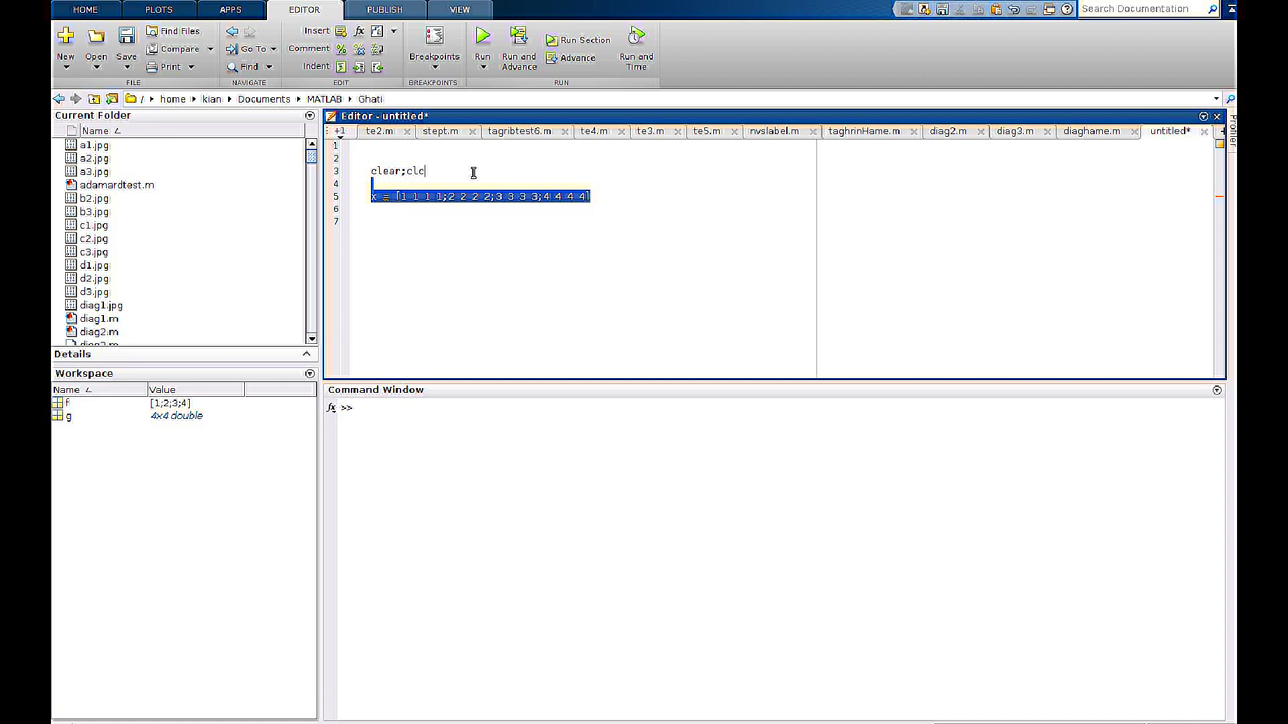
Step: Evaluate the script lines from clear;clc through the x definition
mouse_move(596, 196)
left_mouse_down()
mouse_move(474, 173)
mouse_move(383, 173)
left_mouse_up()
right_click(383, 173)
left_click(433, 184)
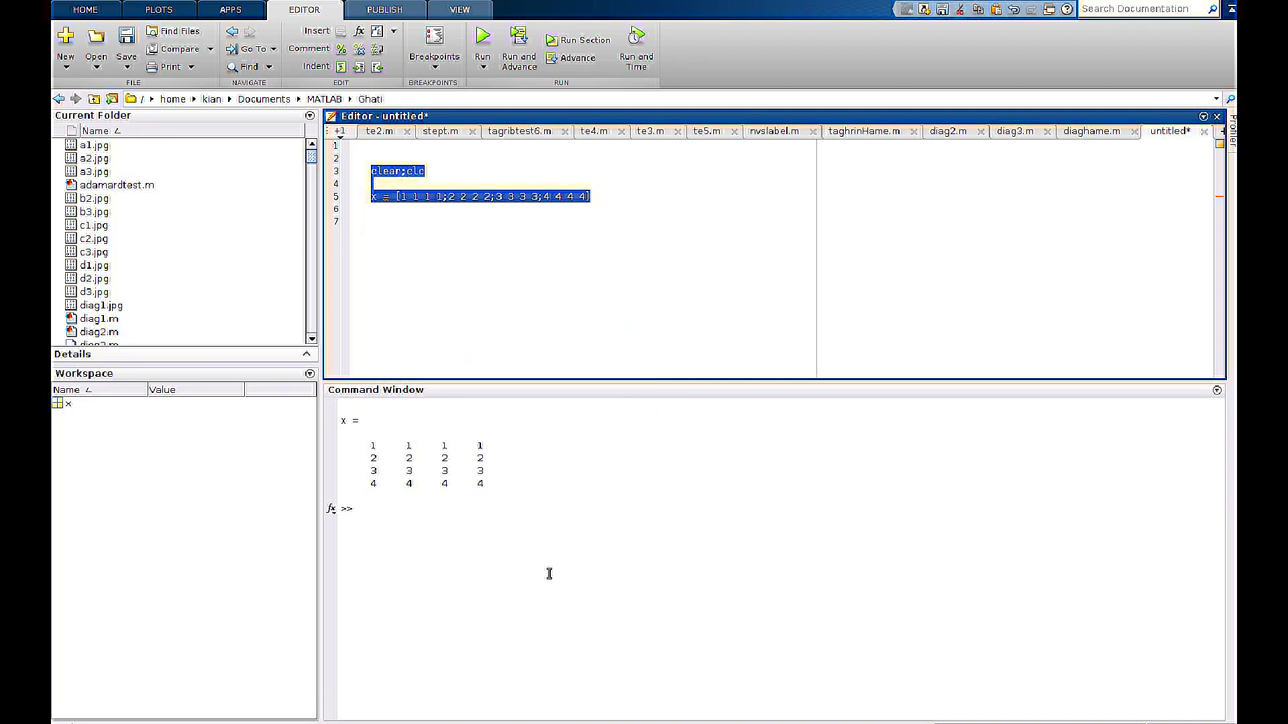
Step: Highlight the diagonal values 1, 2, 3 and 4 in the Command Window output
double_click(374, 445)
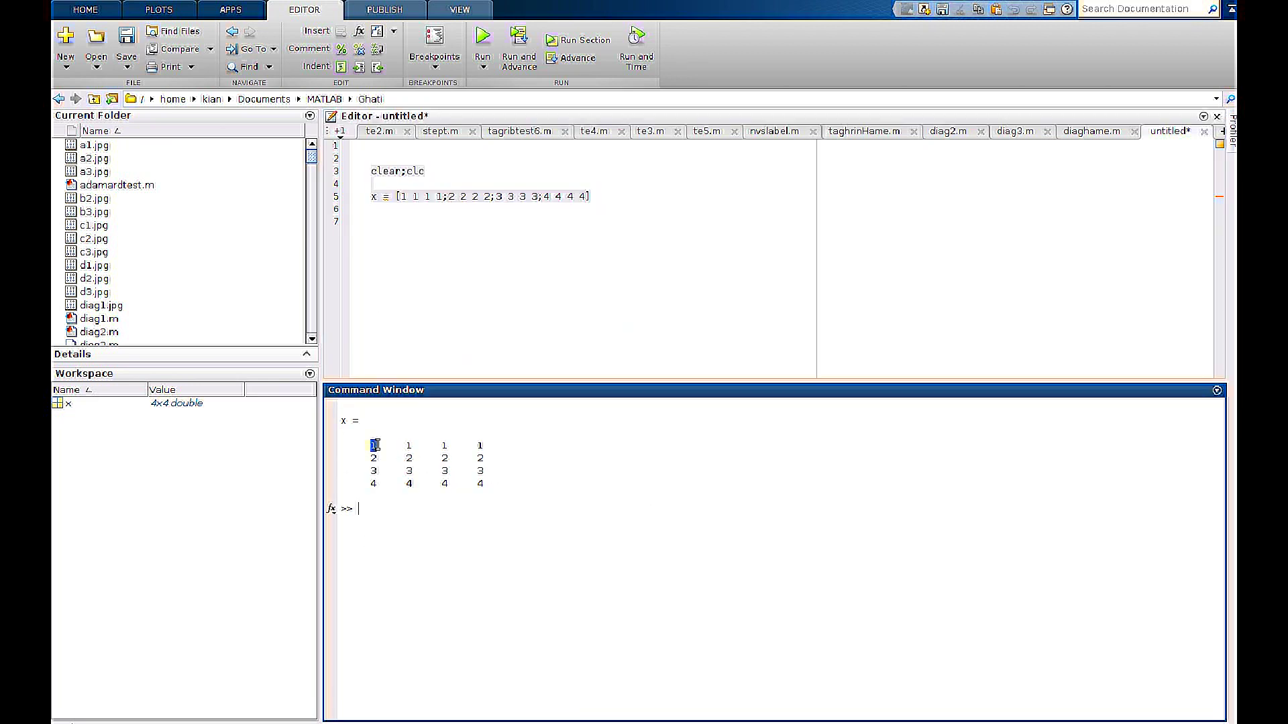
double_click(410, 458)
double_click(444, 471)
double_click(481, 483)
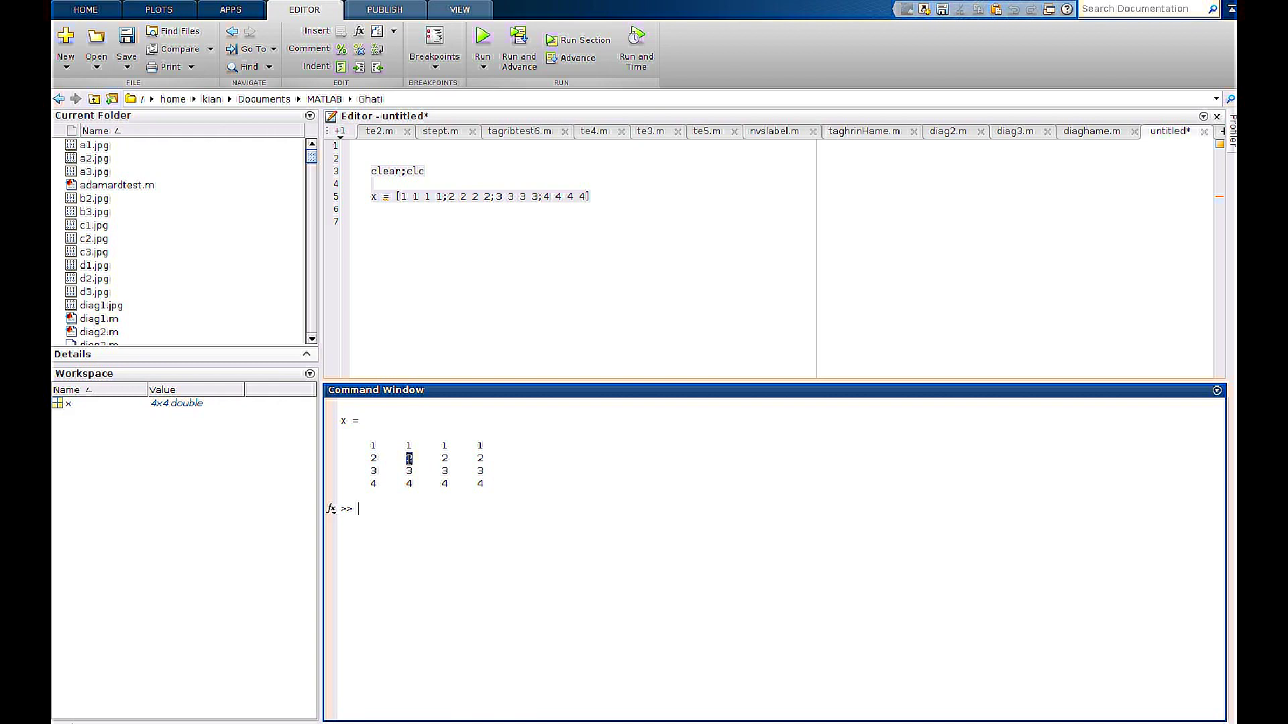
Step: Below the matrix definition, write for m = 1:length(x) with end on the next line
double_click(443, 470)
double_click(481, 484)
left_click(596, 196)
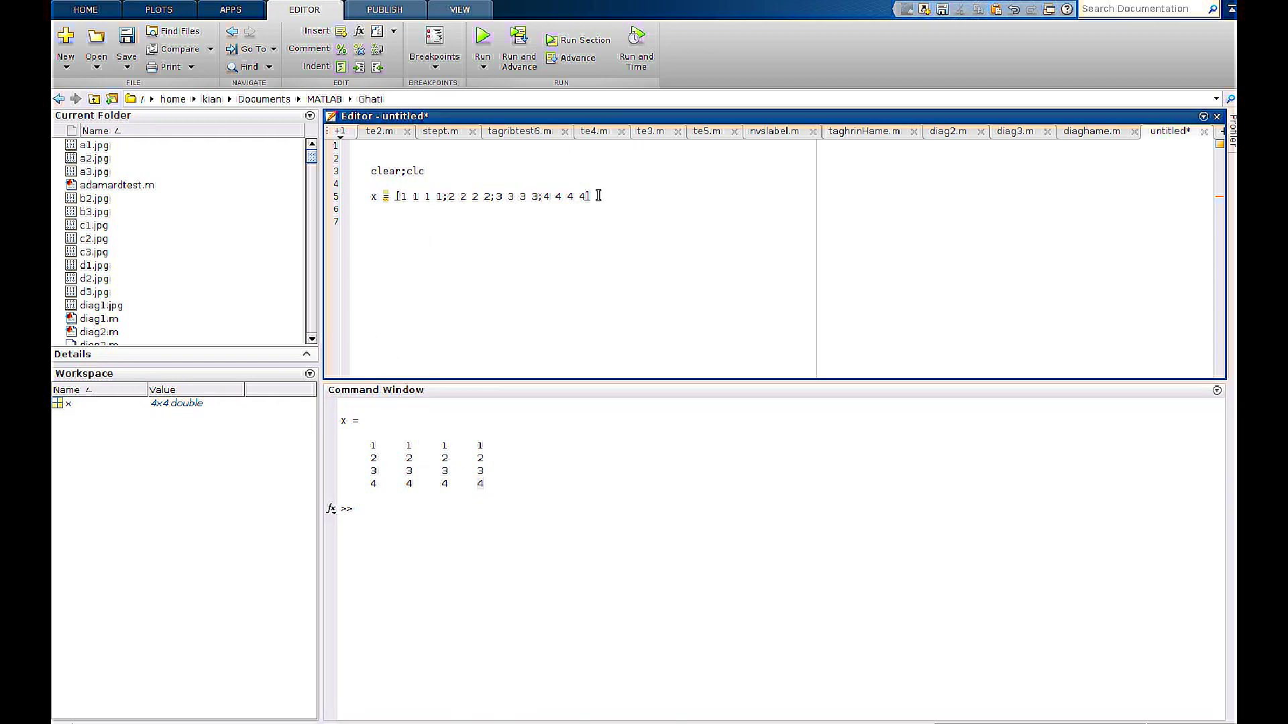
key("Return")
key("Return")
type("fo")
type("r m =")
type(" 1:")
type("len")
type("gth")
type("(x")
type(")")
key("Return")
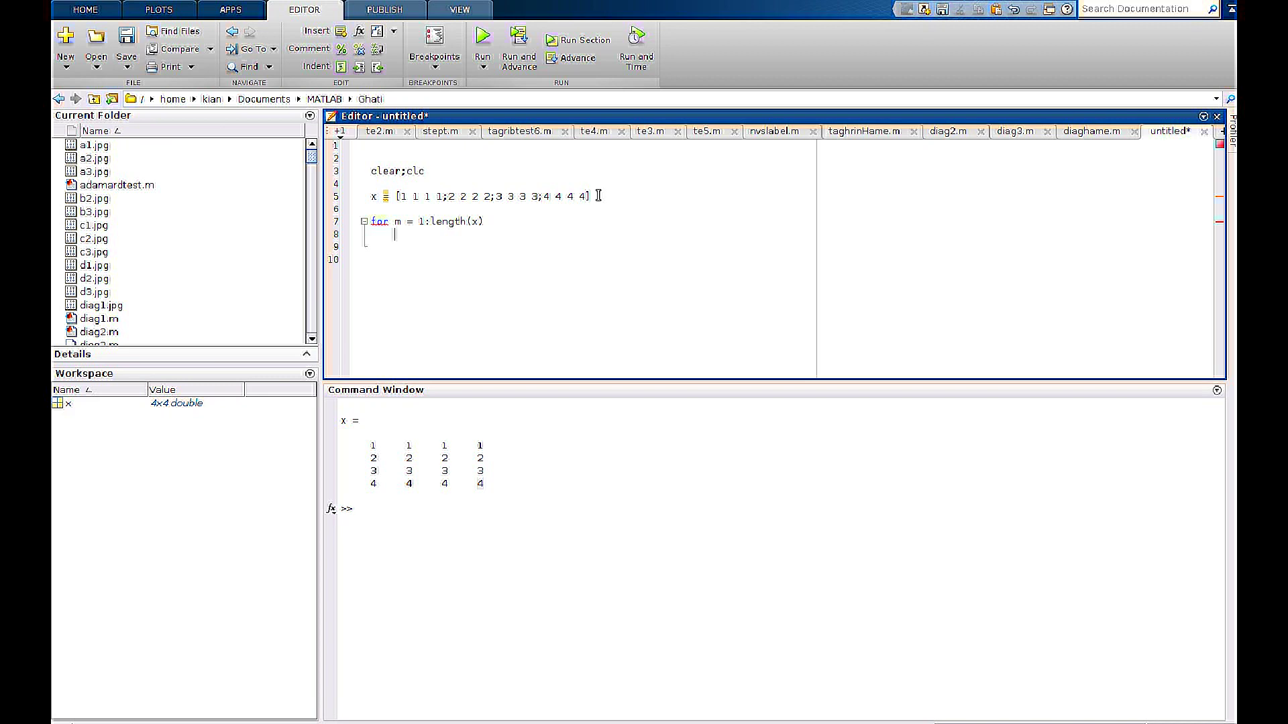
type("end")
Step: On a new indented line 8 inside the m loop, type for n = 1:length(x
left_click(552, 220)
key("Return")
type("for n ")
type("= ")
type("1:len")
type("gth(")
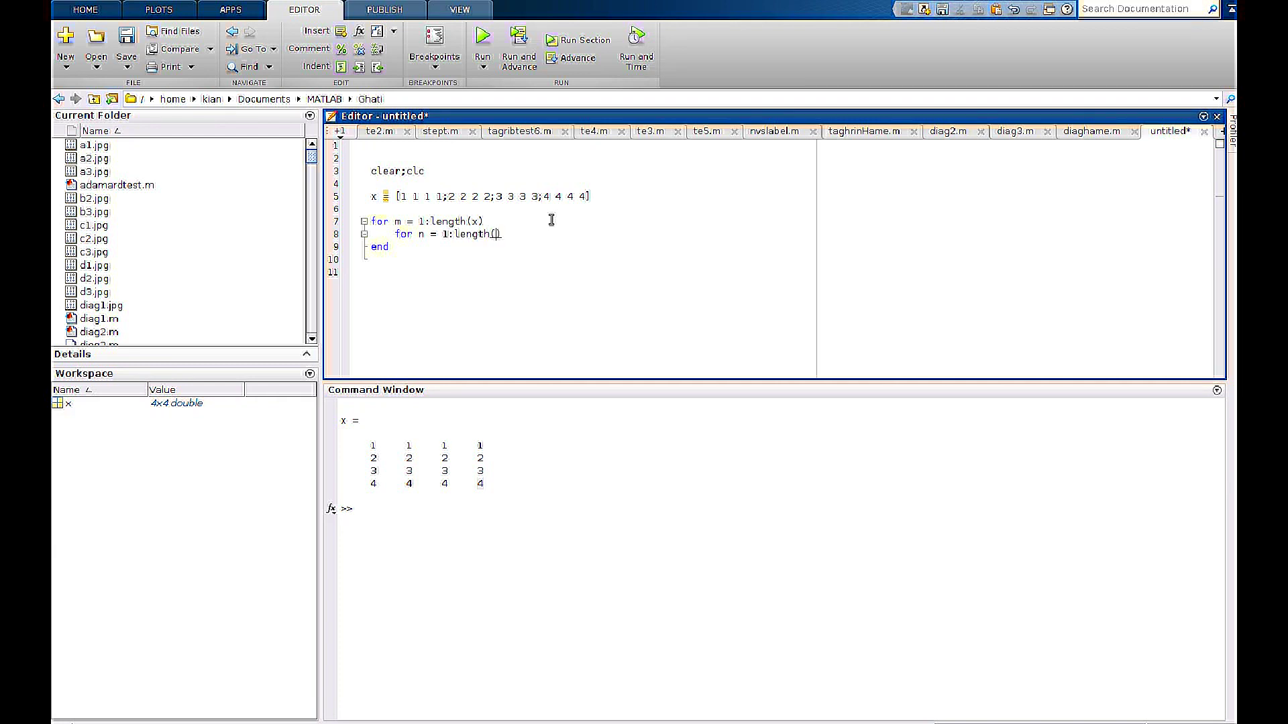
type("x")
Step: Add l = length(x) on line 6 and change both loop ranges to 1:l
left_click(543, 209)
type("l ")
type("=leng")
type("th(")
type("x")
left_click(522, 222)
key("BackSpace")
key("BackSpace")
key("BackSpace")
key("BackSpace")
key("BackSpace")
key("BackSpace")
key("BackSpace")
key("BackSpace")
key("BackSpace")
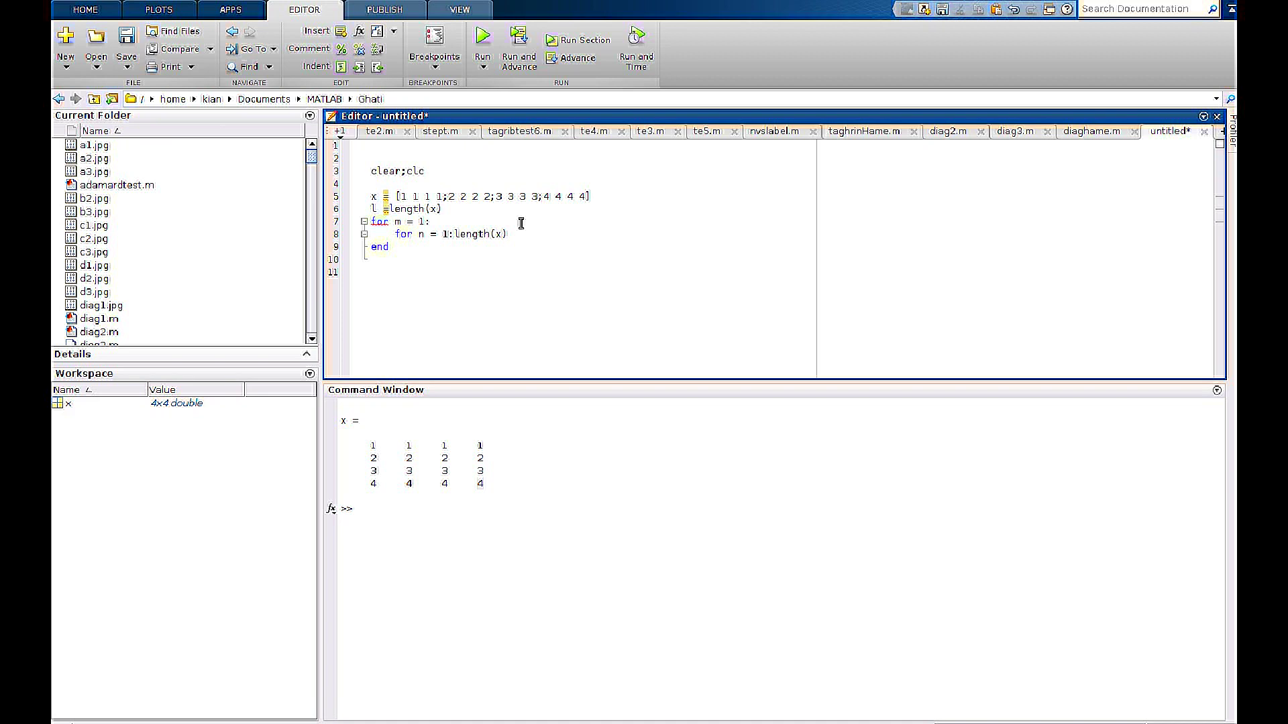
type("l")
key("Down")
key("Delete")
key("Delete")
key("Delete")
key("Delete")
key("Delete")
key("Delete")
key("Delete")
key("Delete")
type("l")
Step: Close the inner n loop with end and add blank lines before the loops
key("Return")
type("end")
left_click(499, 235)
key("Return")
left_click(467, 208)
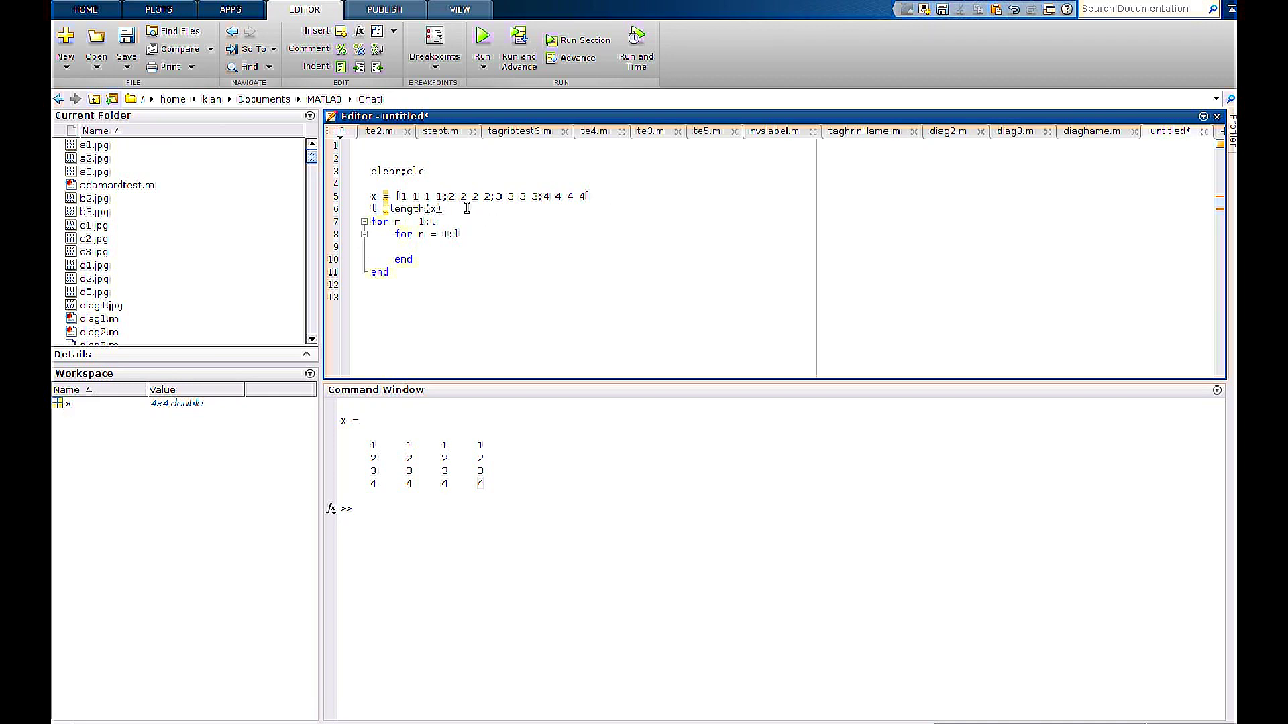
key("Return")
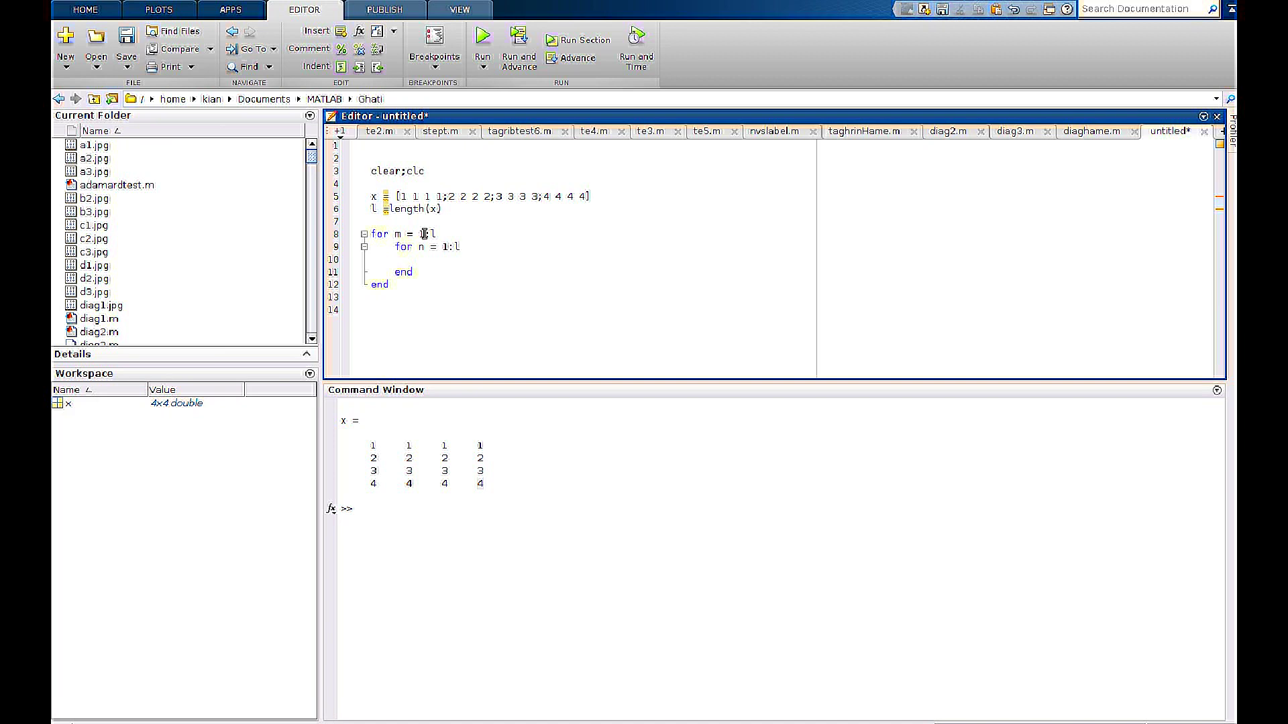
Step: Begin the assignment g(n,m)= in the inner loop body
double_click(422, 234)
left_click_drag(417, 247, 462, 247)
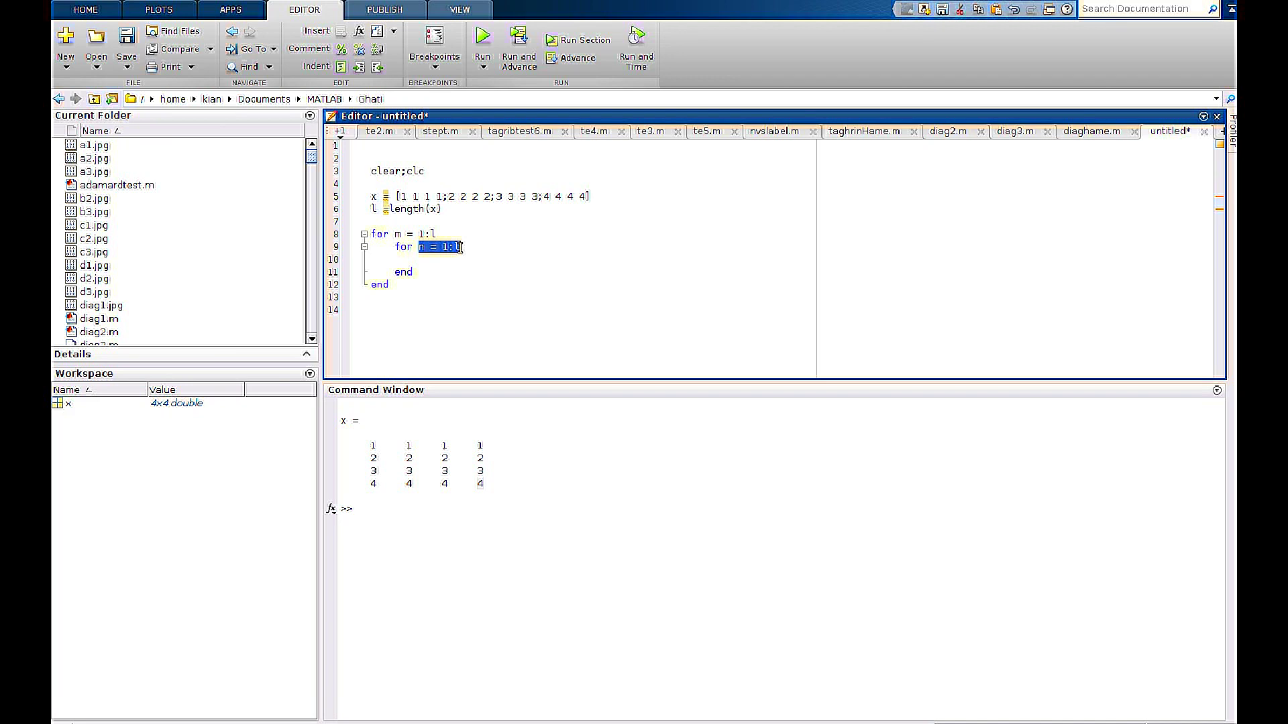
left_click(469, 258)
key("Return")
key("Return")
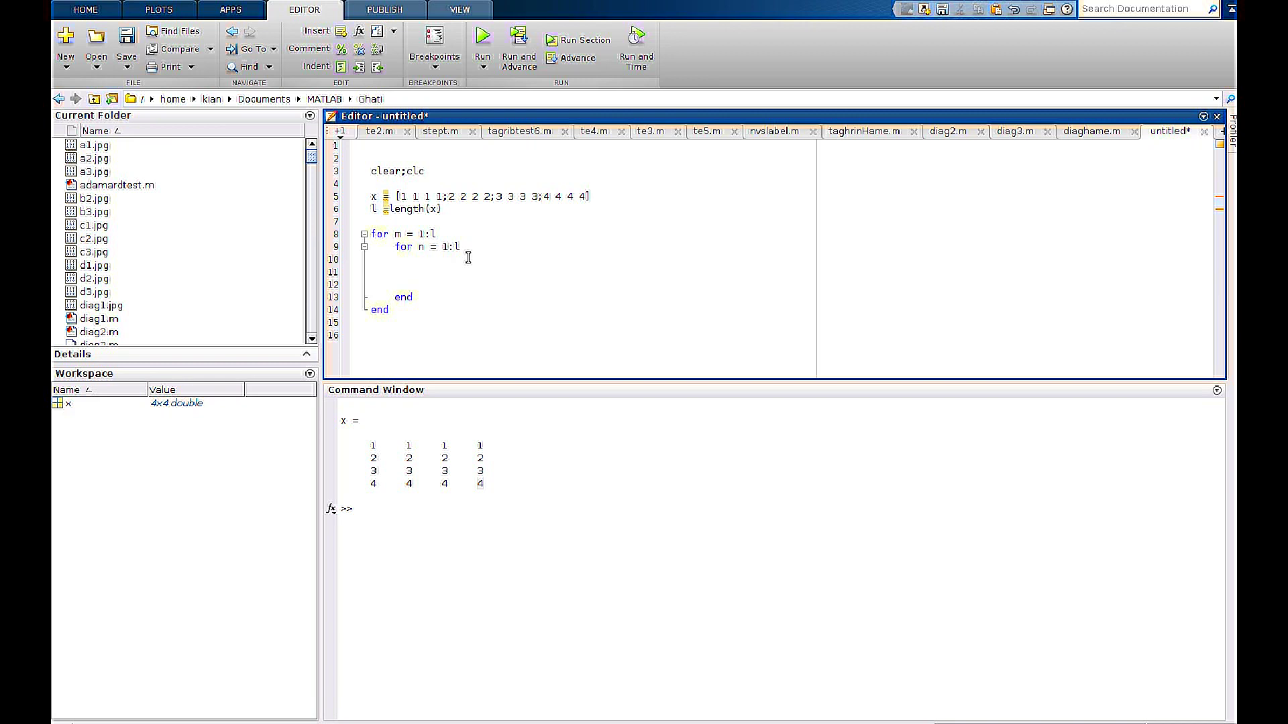
type("g ")
type("=")
key("BackSpace")
type("()")
type("n,m")
type(")")
type("=")
Step: Add the if n==m condition, fix line 11 to x(n,m)=1, and start else
key("Up")
type("if")
type(" n==")
type("m")
key("BackSpace")
type("x")
key("End")
type("1")
key("Return")
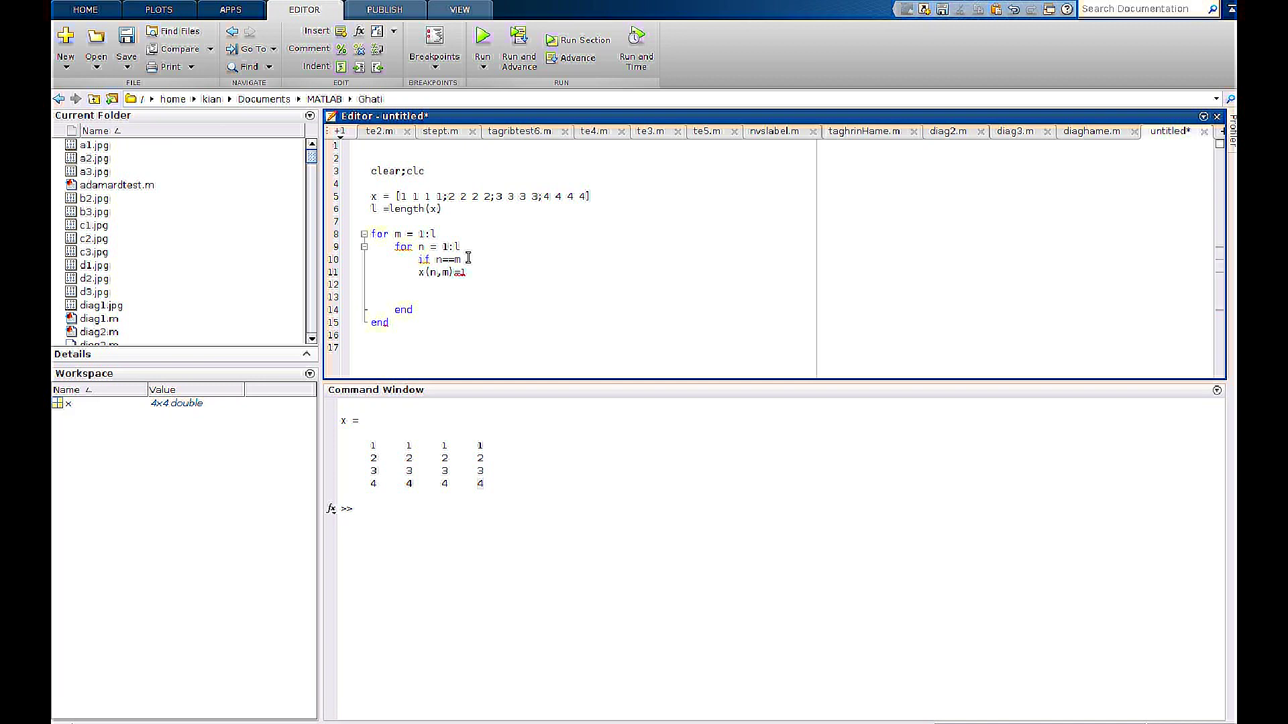
type("else")
type("x")
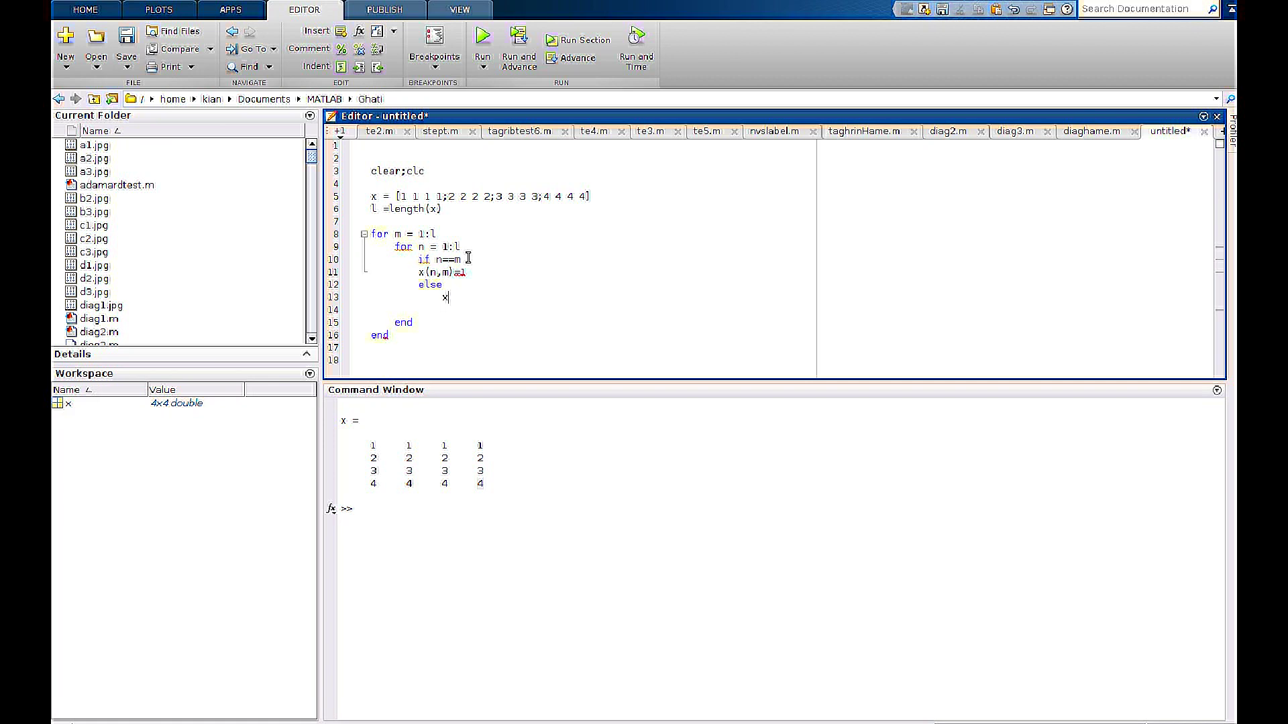
type("()")
type("n,m")
type("=")
type("0")
Step: Write x(n,m)=0 under else and close the if block with end
key("Return")
type("nd")
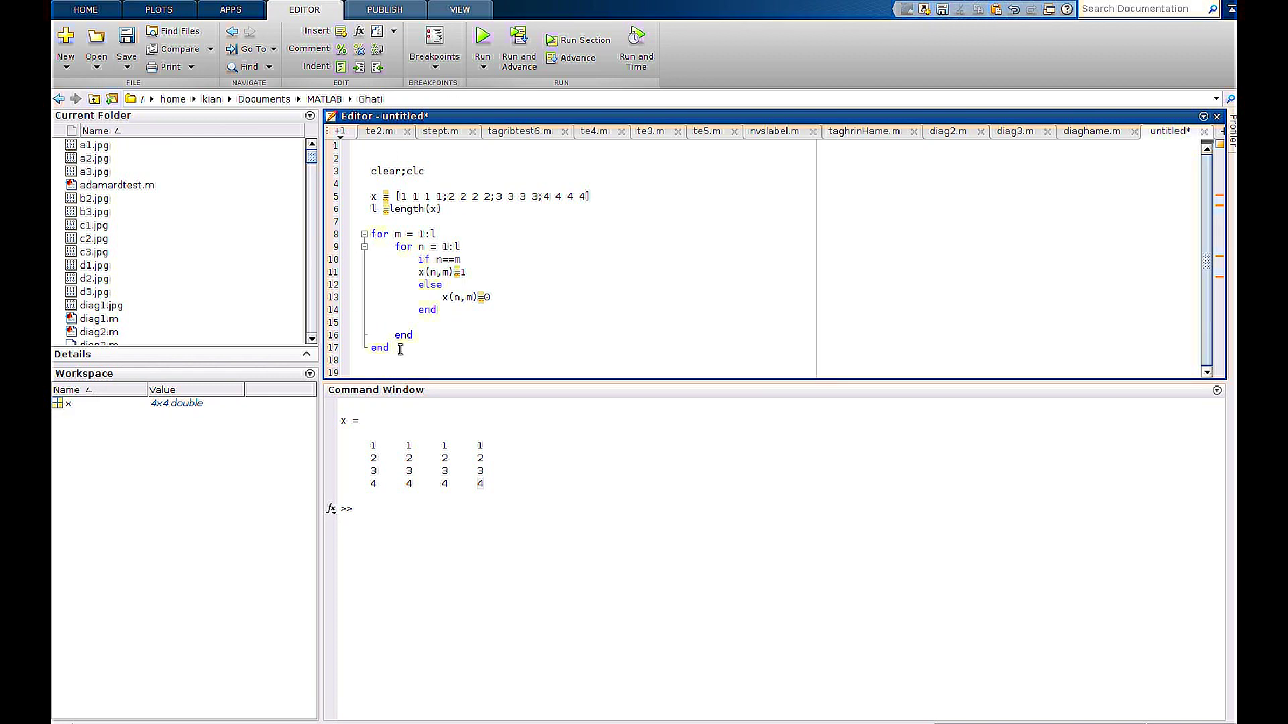
Step: Run the whole script, clear;clc through end, with Evaluate Selection
left_click_drag(393, 348, 367, 171)
right_click(380, 197)
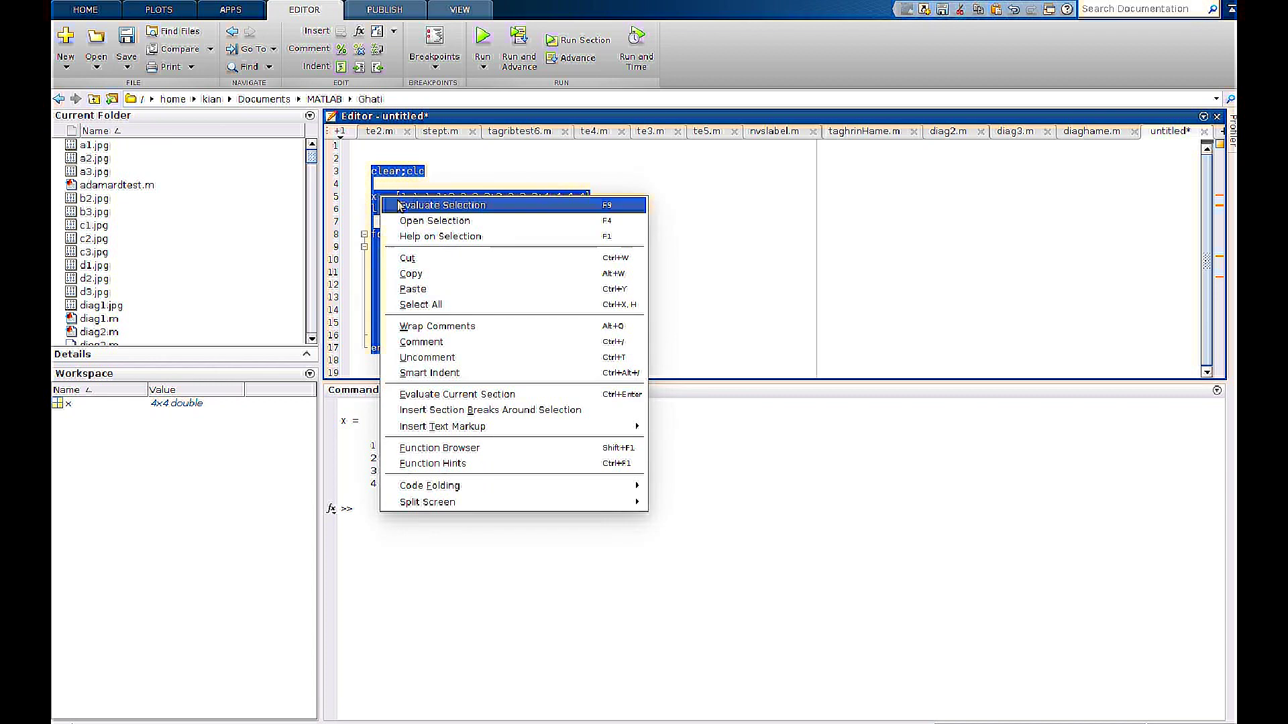
left_click(403, 202)
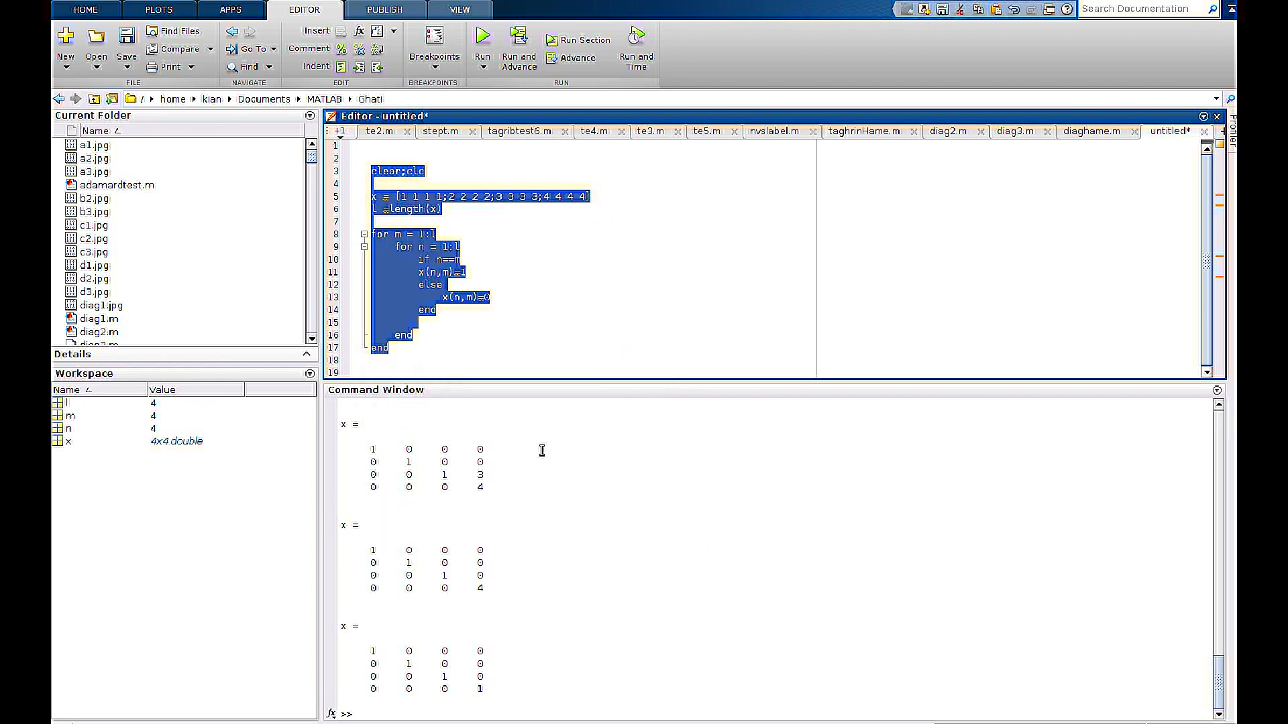
Step: Inspect the printed x matrices, ending with the final 4x4 diagonal-ones matrix
left_click_drag(342, 437, 496, 488)
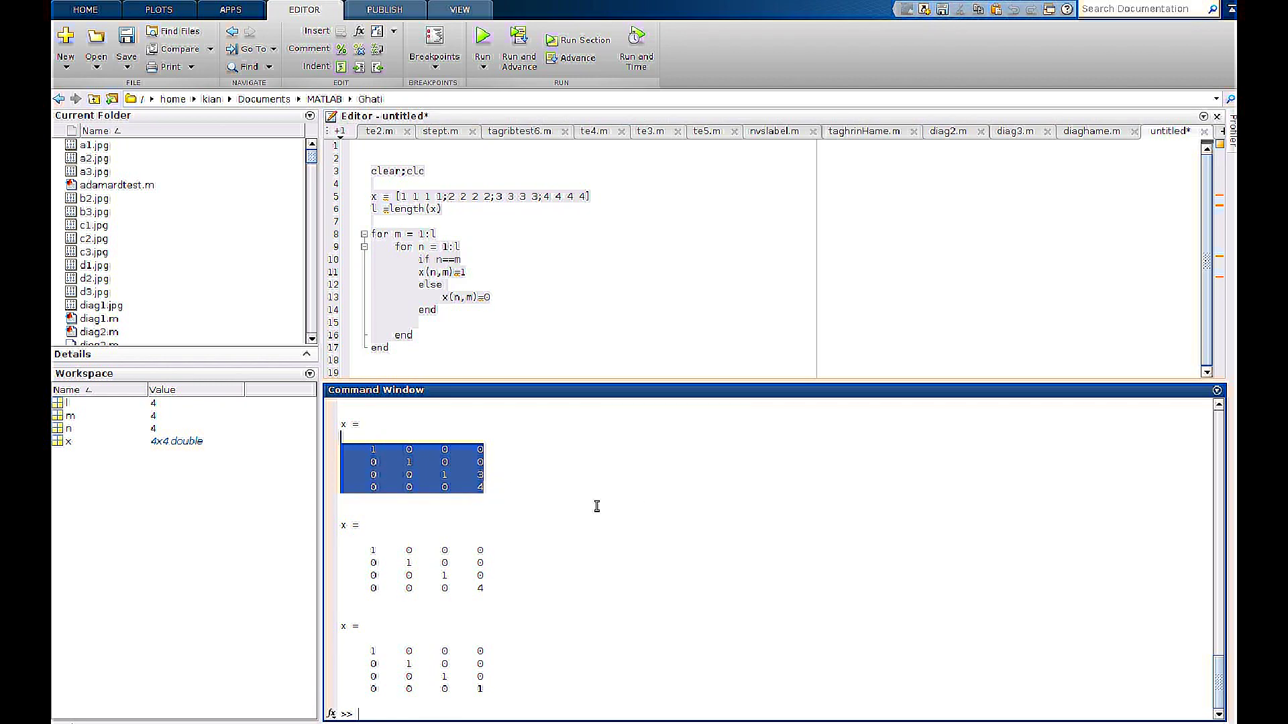
left_click(597, 483)
scroll(595, 481, "up", 5)
scroll(592, 474, "up", 5)
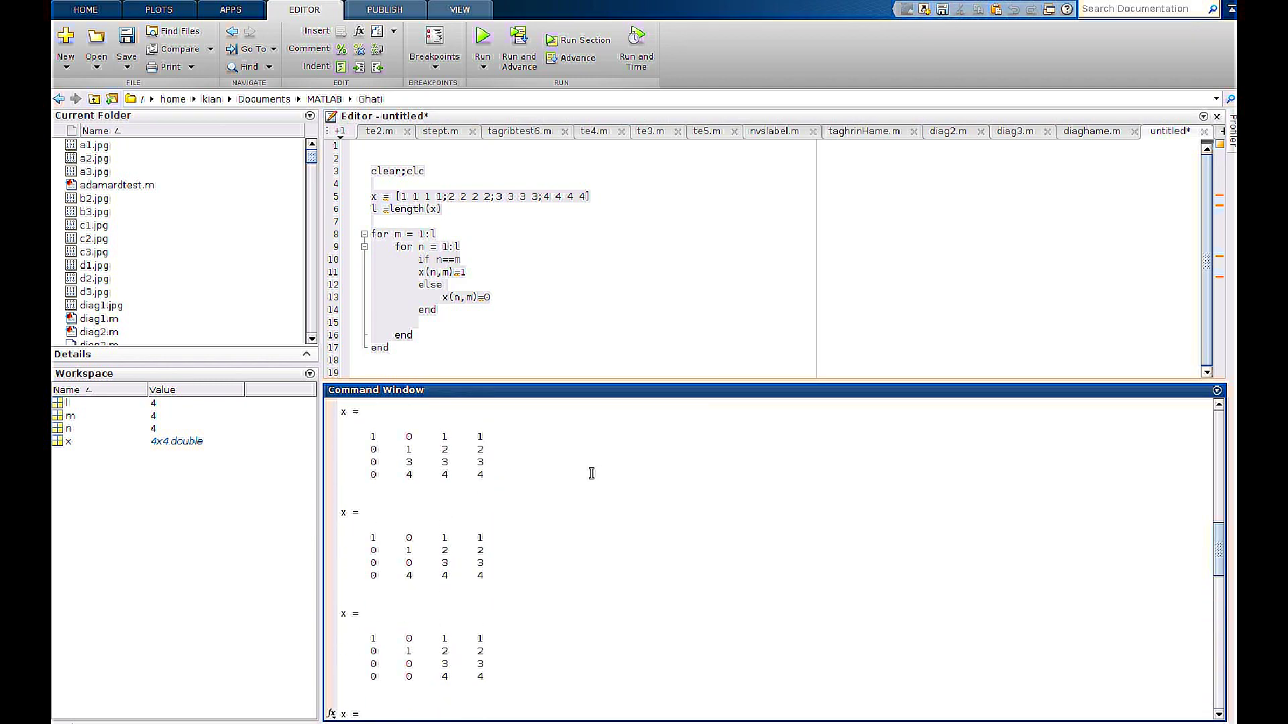
scroll(591, 474, "up", 5)
scroll(592, 474, "up", 5)
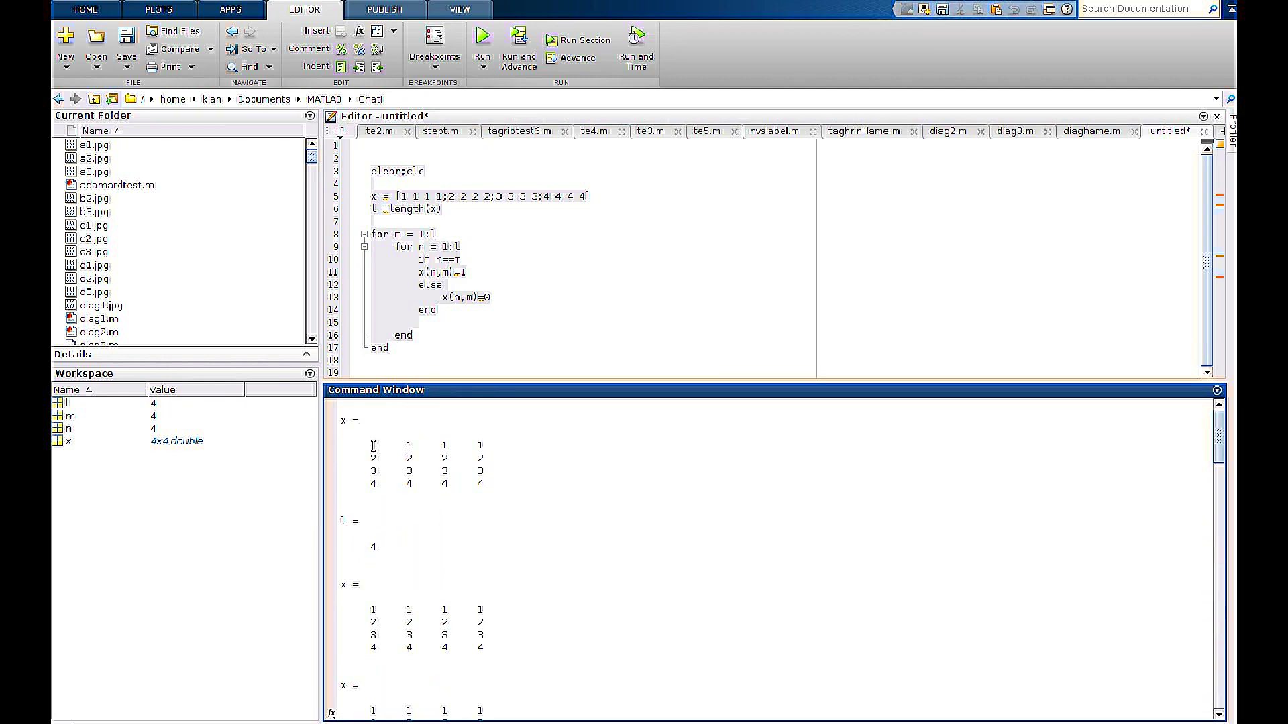
left_click_drag(374, 447, 487, 495)
left_click(551, 492)
scroll(551, 492, "down", 10)
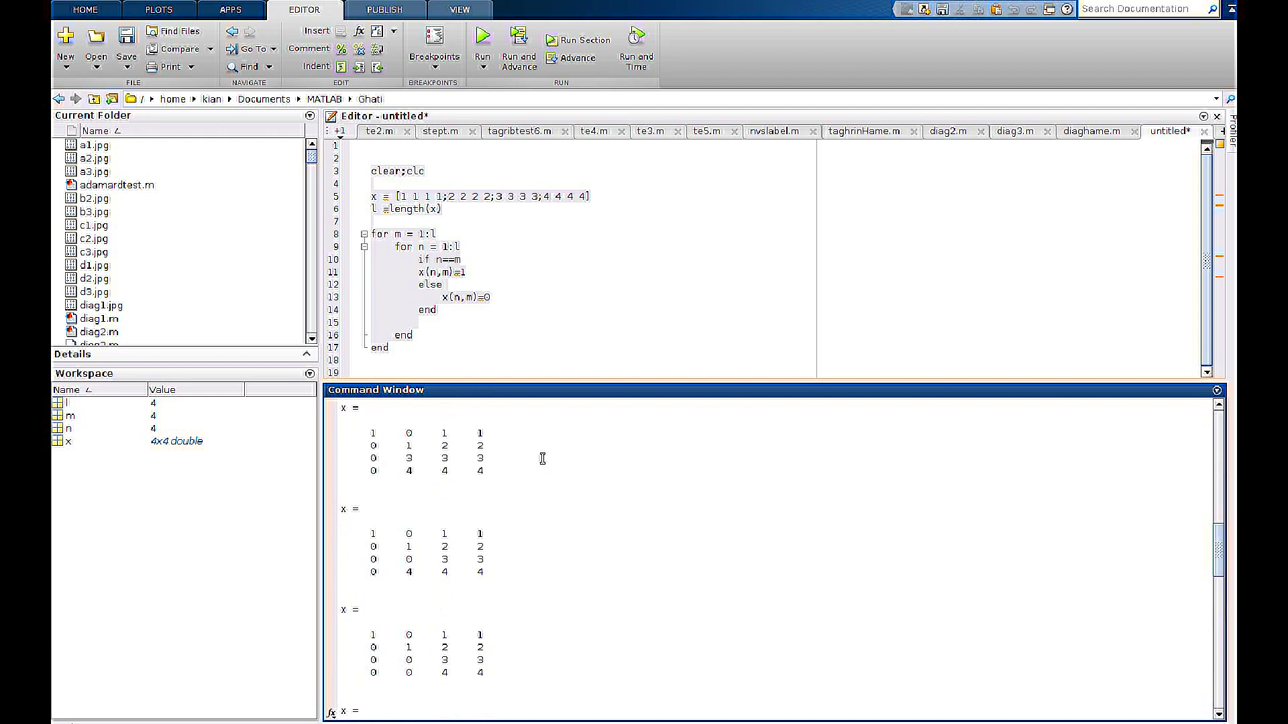
scroll(541, 454, "down", 5)
scroll(529, 456, "down", 3)
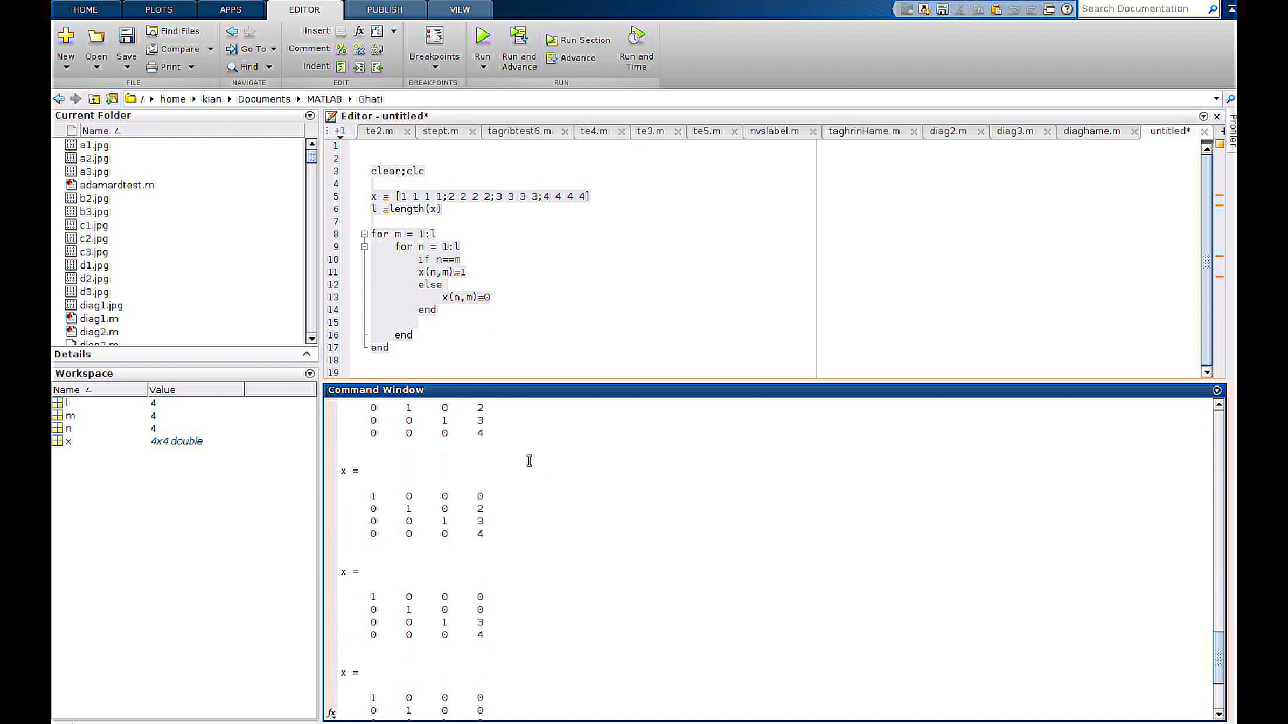
scroll(530, 462, "down", 3)
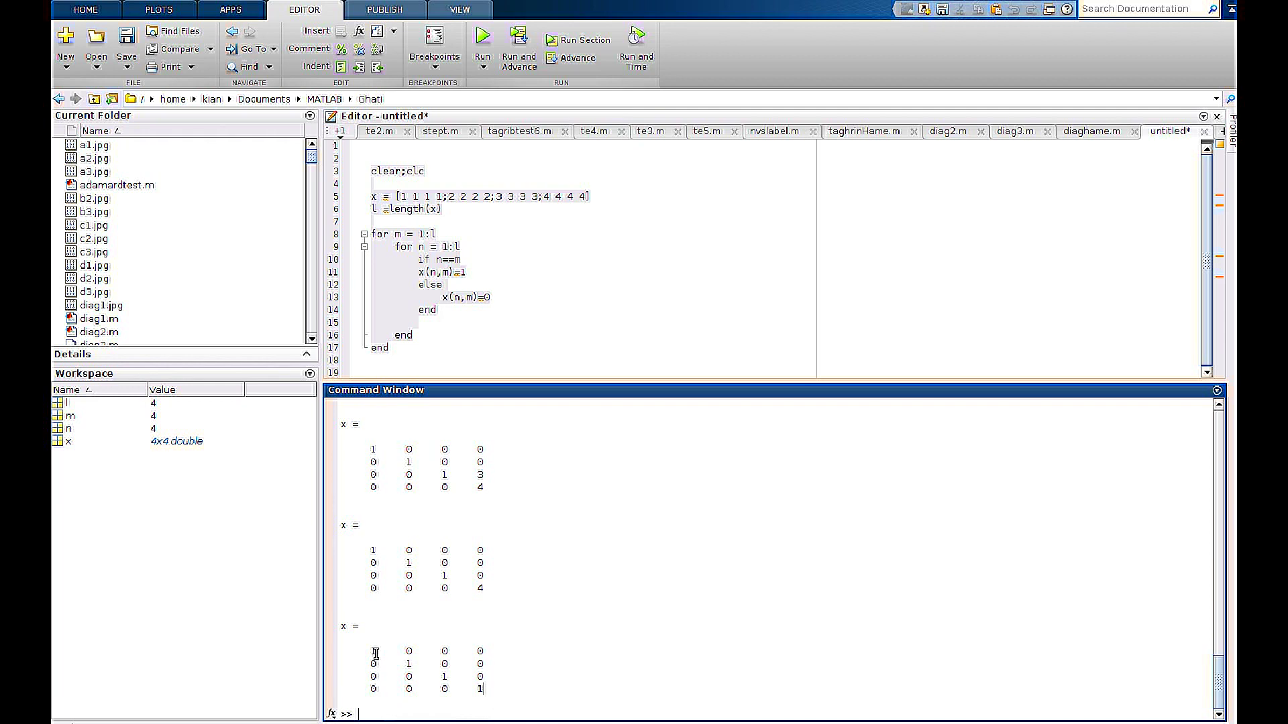
left_click_drag(373, 652, 517, 688)
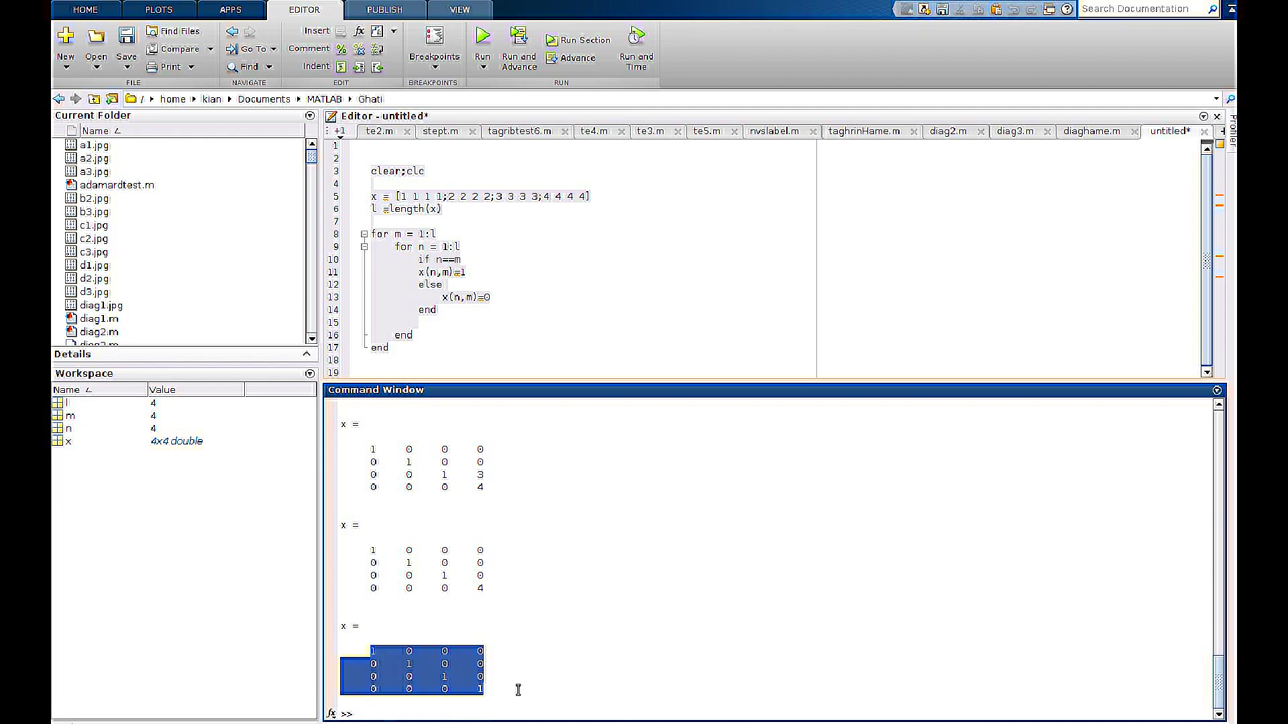
left_click(516, 604)
left_click_drag(368, 641, 413, 667)
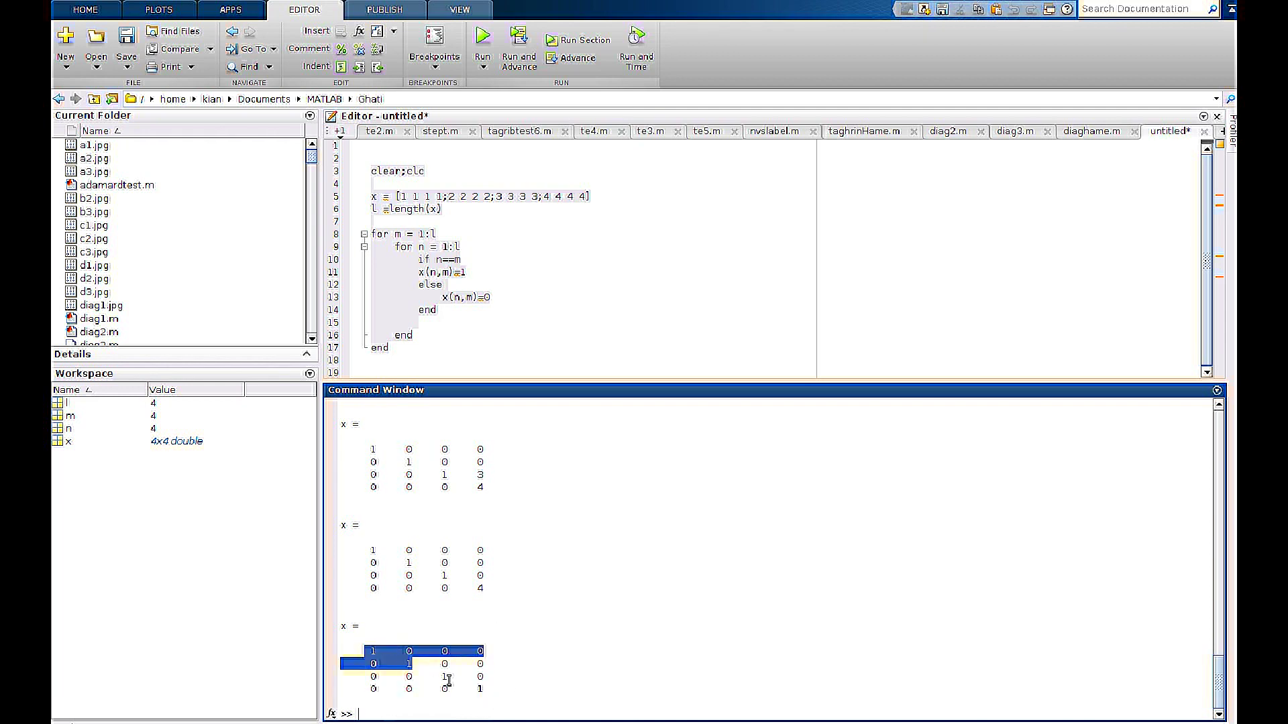
left_click(593, 699)
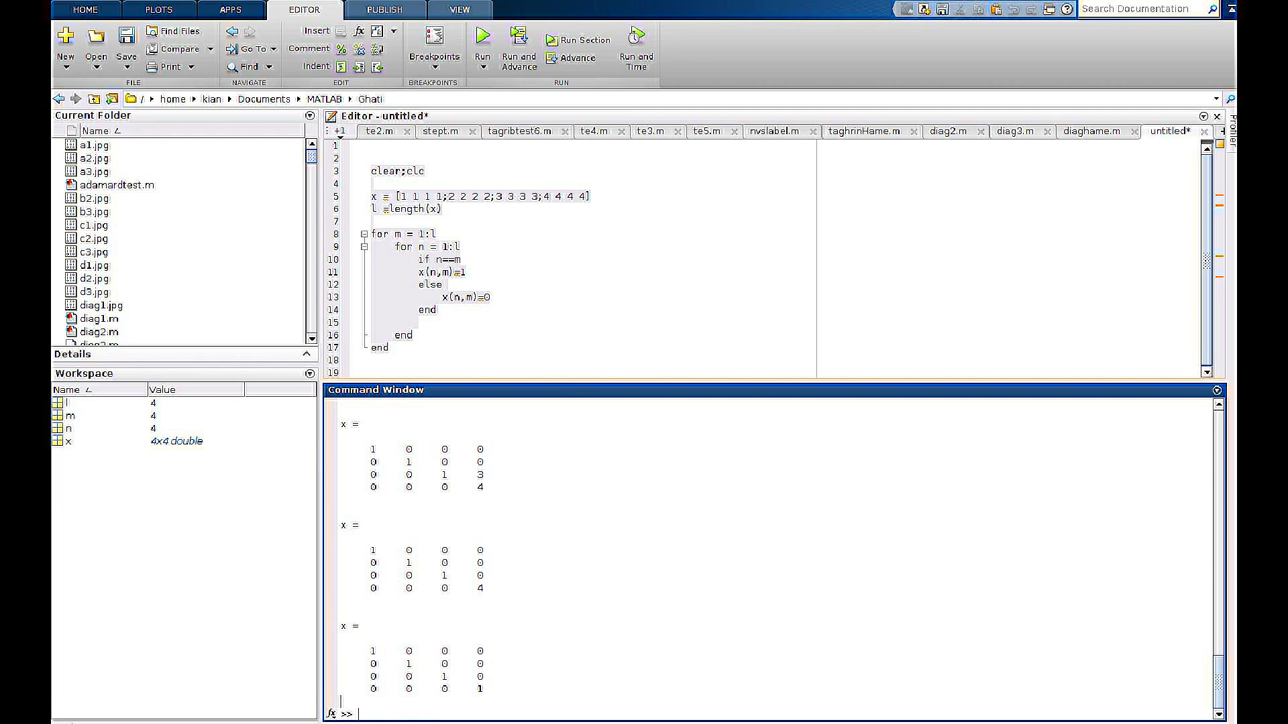
left_click(1103, 3)
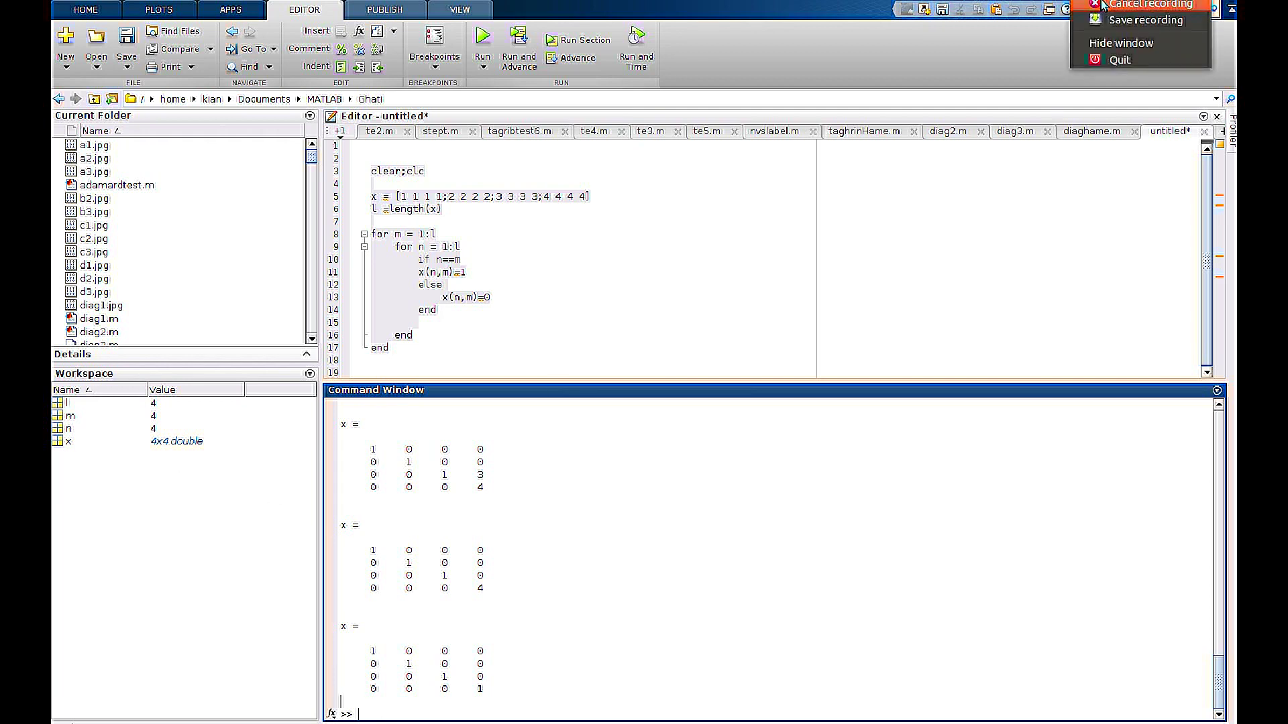